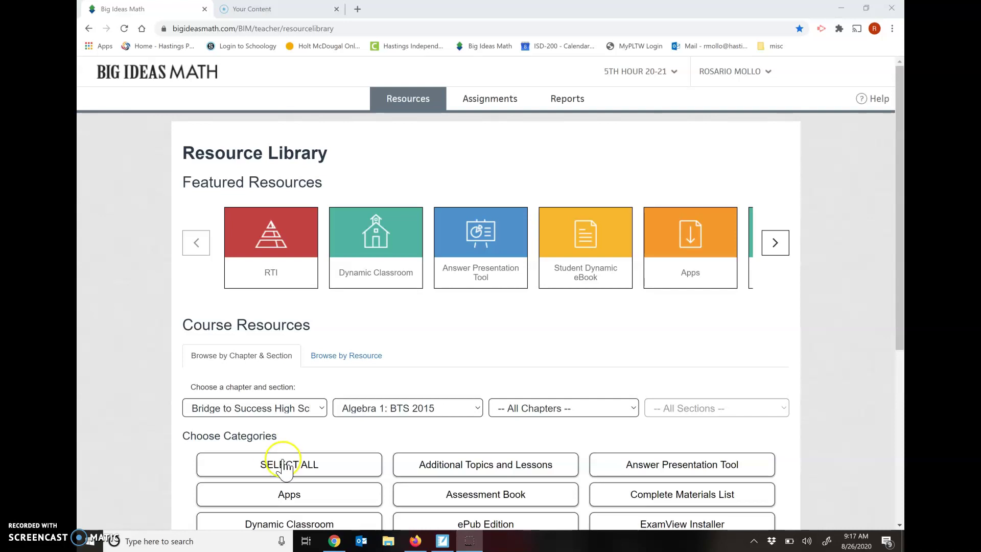
Search Google for 'big ideas math' in Firefox
left_click(414, 547)
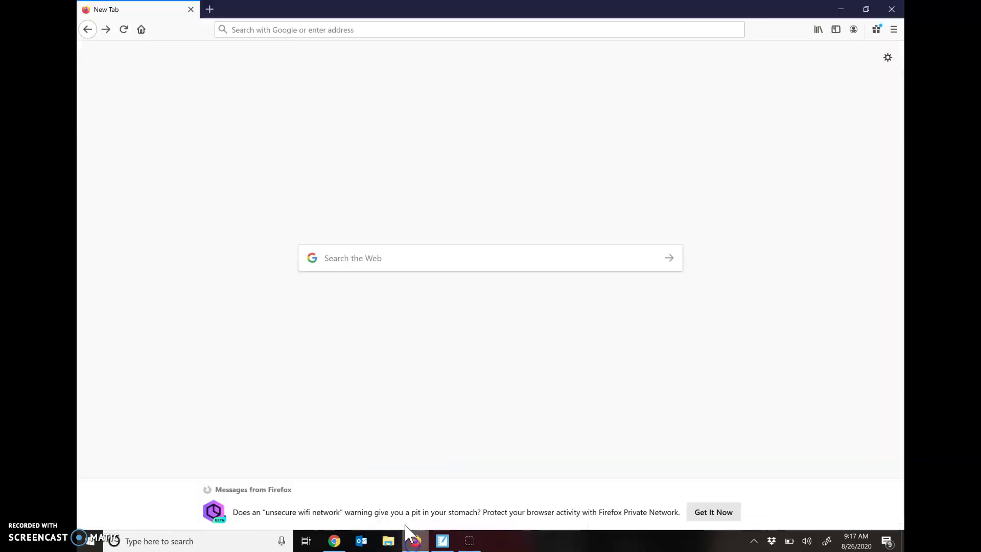
left_click(403, 29)
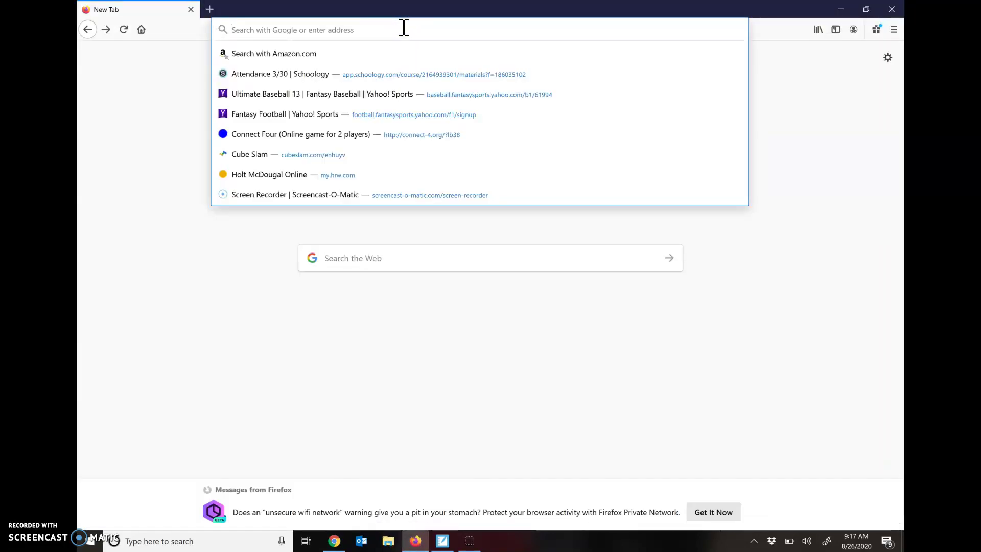
type("big ideas math")
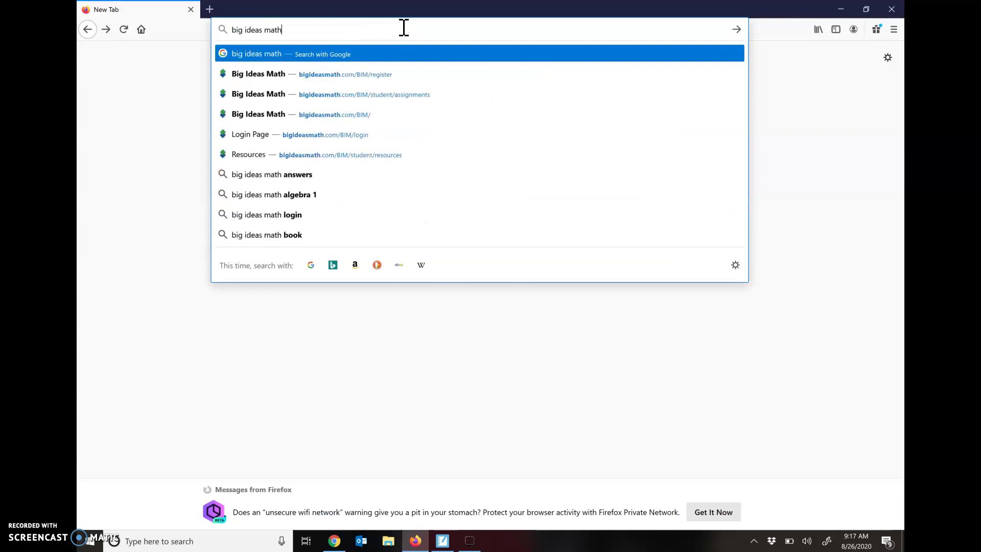
key("Return")
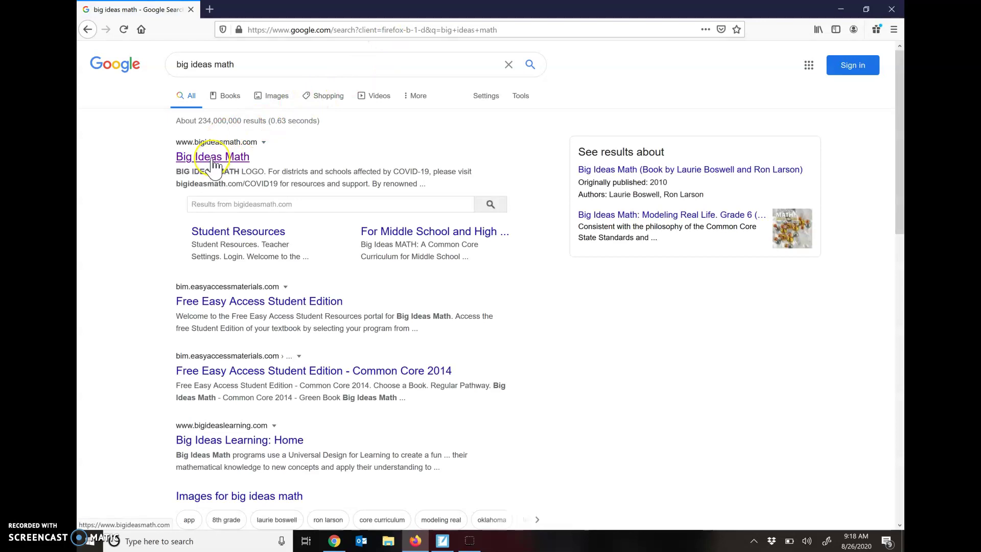
Open the Big Ideas Math site's 'New to Big Ideas Math?' registration, then bring up the access-code notes
left_click(214, 163)
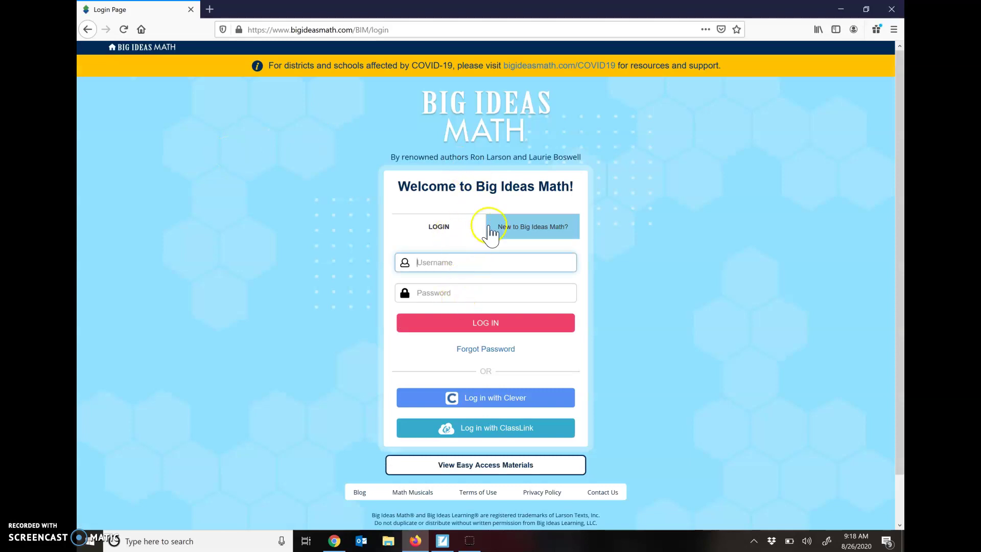
left_click(561, 235)
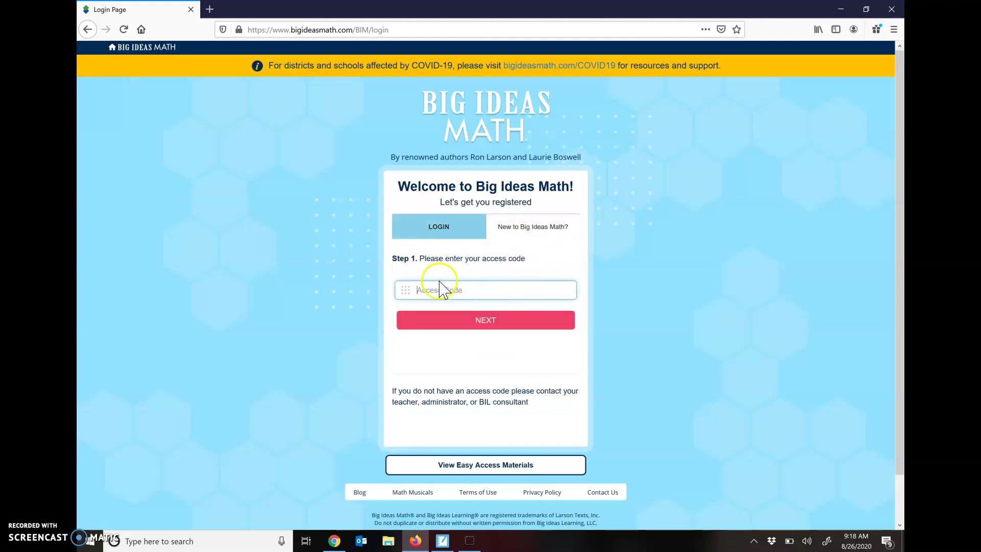
left_click(441, 541)
Read the 6th - 7th graders 1st Hour class access code, then return to the browser
left_click(317, 300)
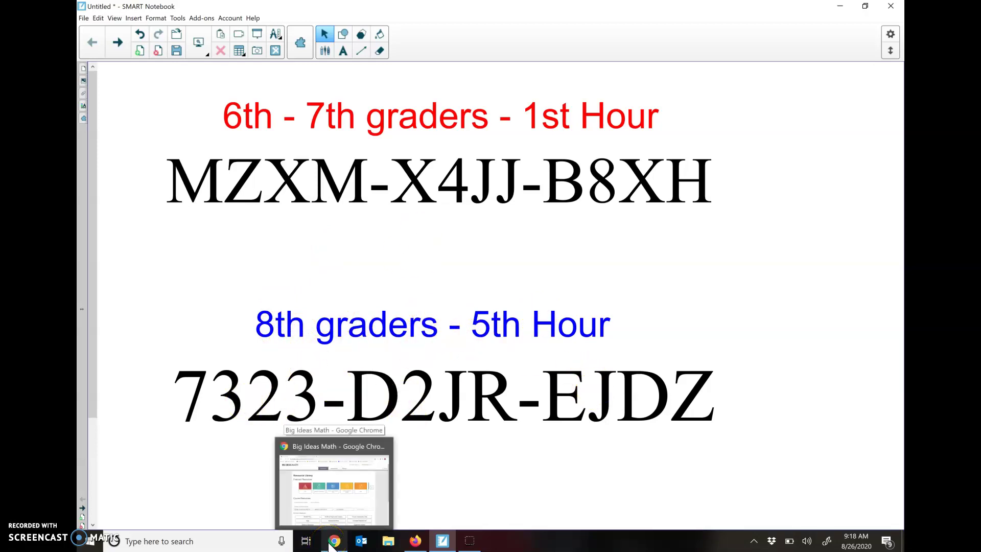
left_click(332, 543)
Paste the class access code into Big Ideas Math and submit it to reach the registration form
left_click(415, 540)
left_click(457, 296)
key("ctrl+v")
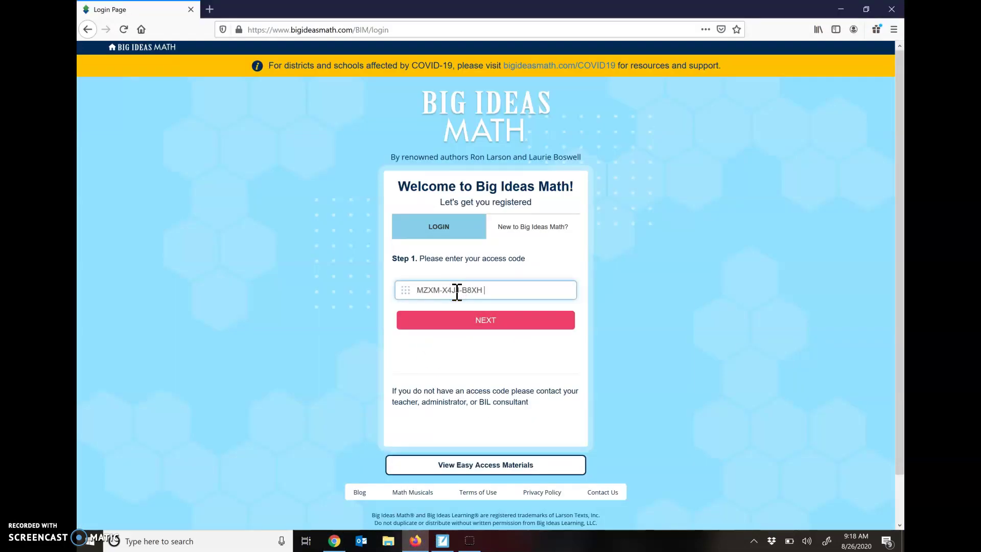
left_click(474, 326)
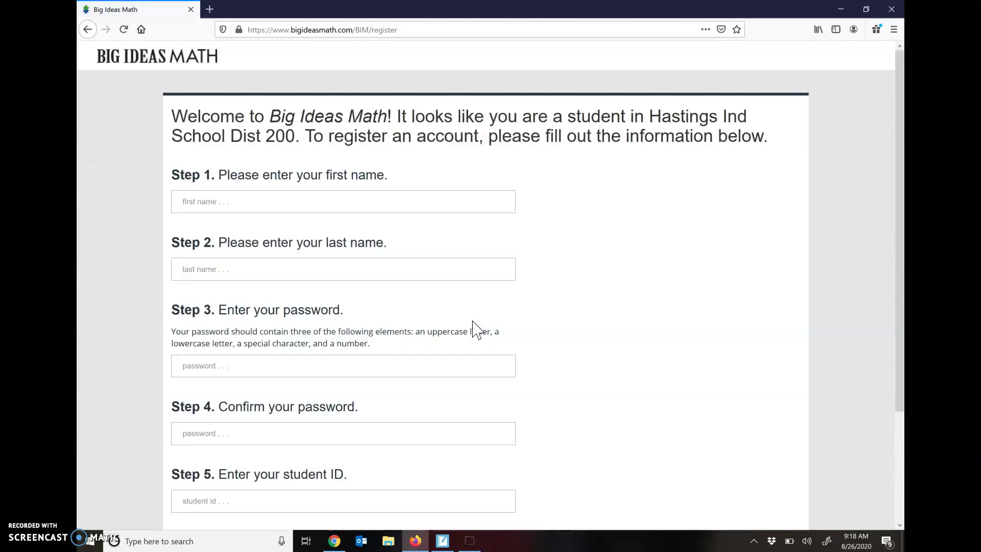
left_click(364, 198)
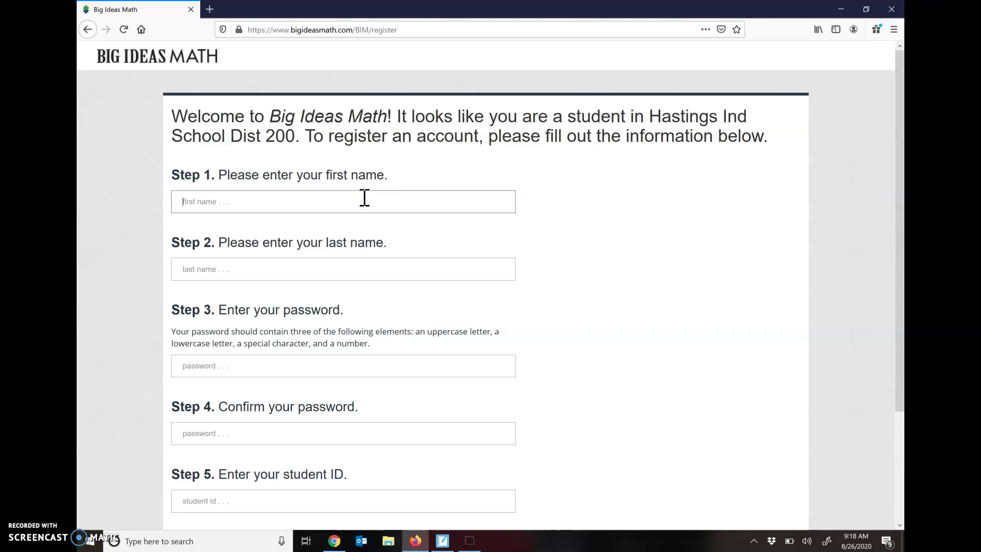
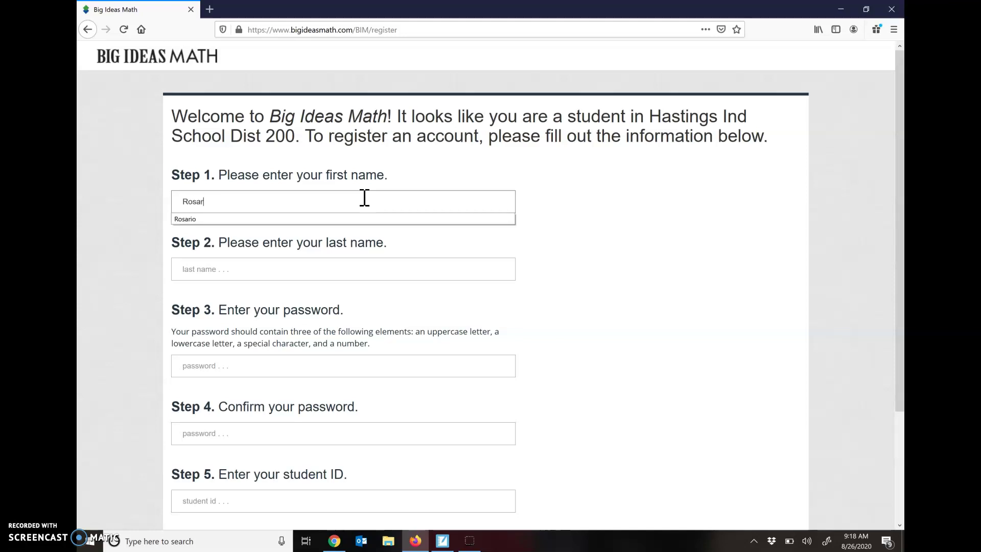
Enter the student's first and last name on the registration form
left_click(355, 208)
left_click(310, 270)
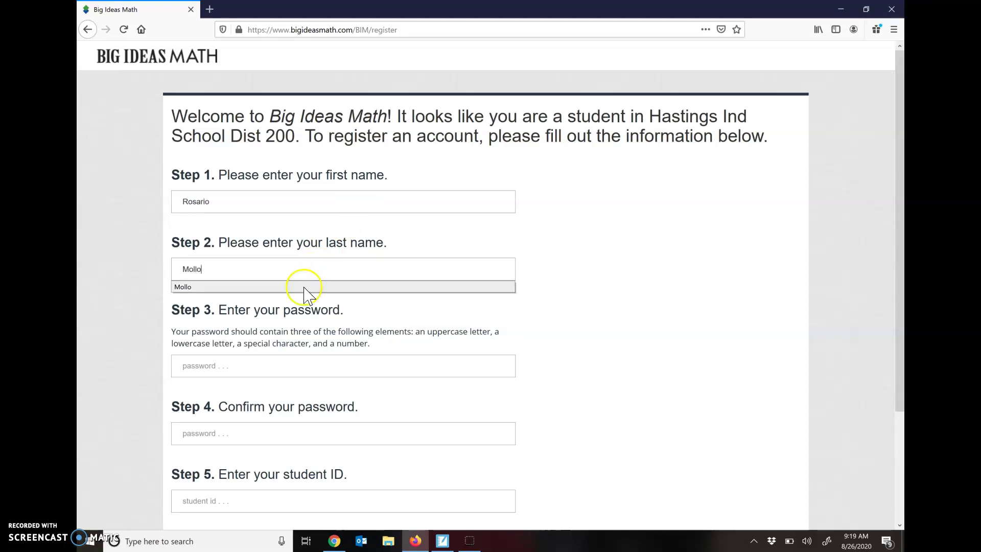
left_click(264, 366)
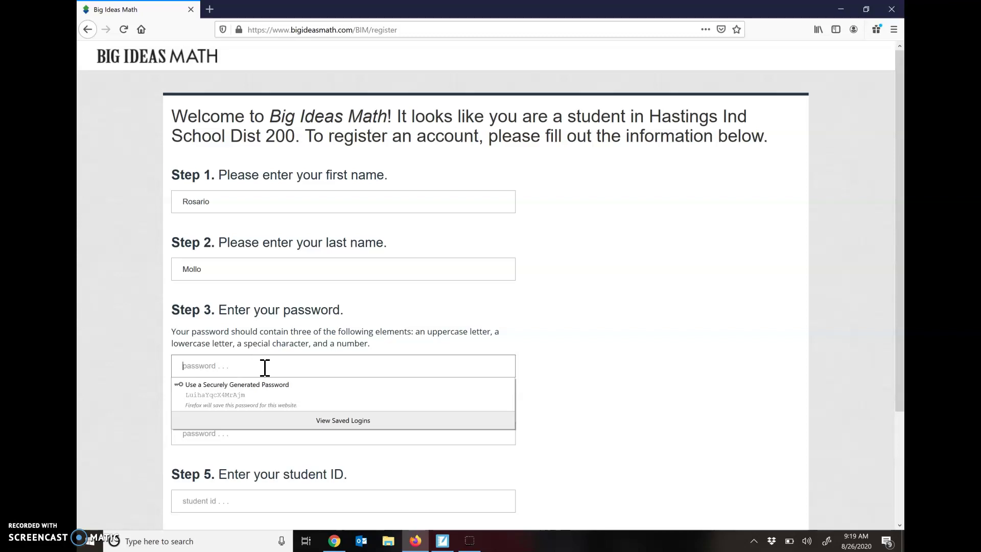
Enter the account password and retype it in the Confirm field
type("•••")
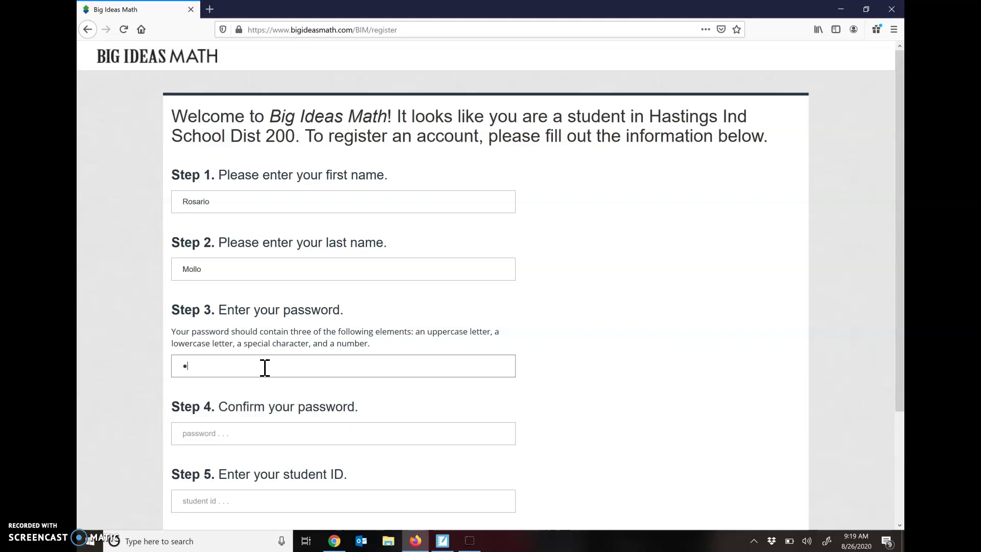
type("•••")
type("••")
left_click(252, 431)
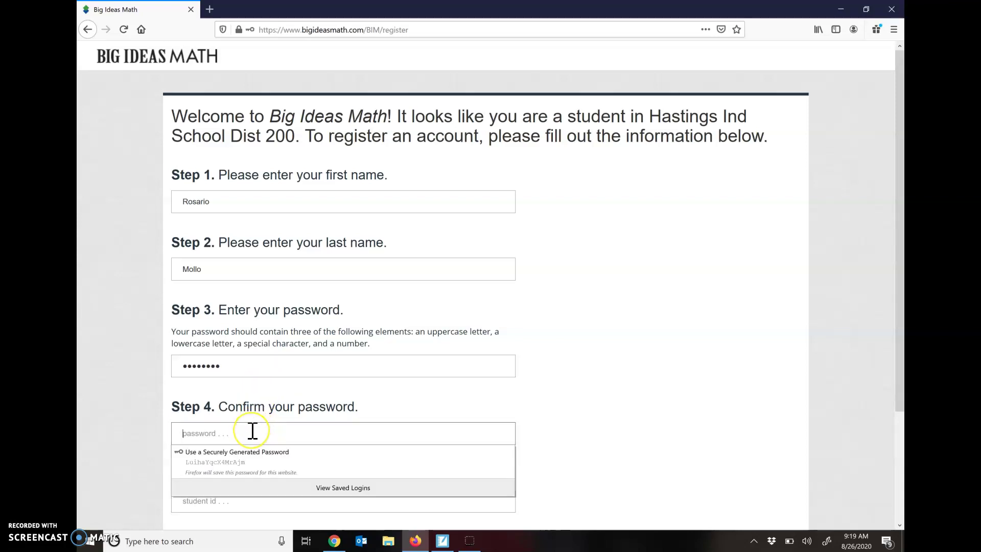
type("•••••")
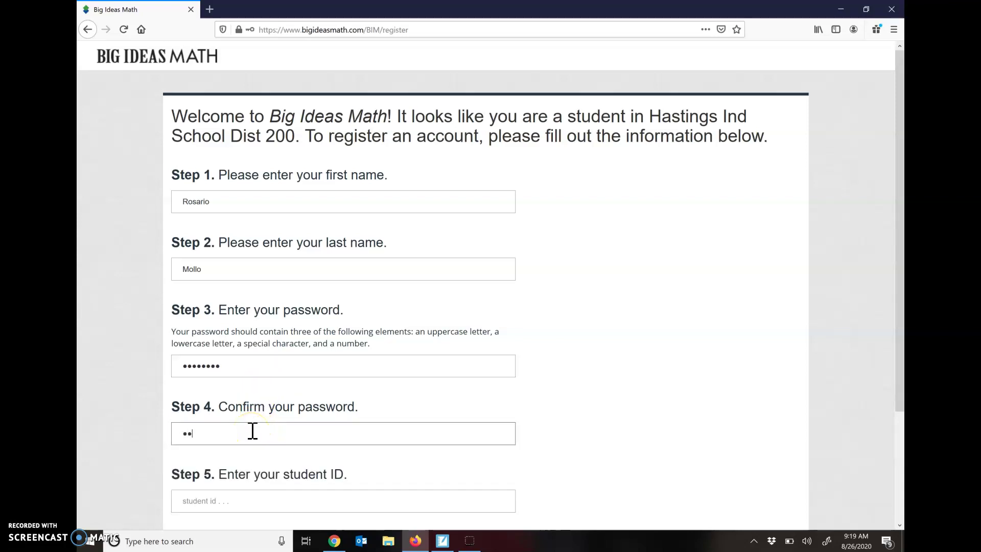
type("••")
Enter the student ID and submit the registration form
left_click_drag(899, 318, 902, 397)
left_click(330, 434)
type("123456")
left_click(320, 437)
left_click(229, 500)
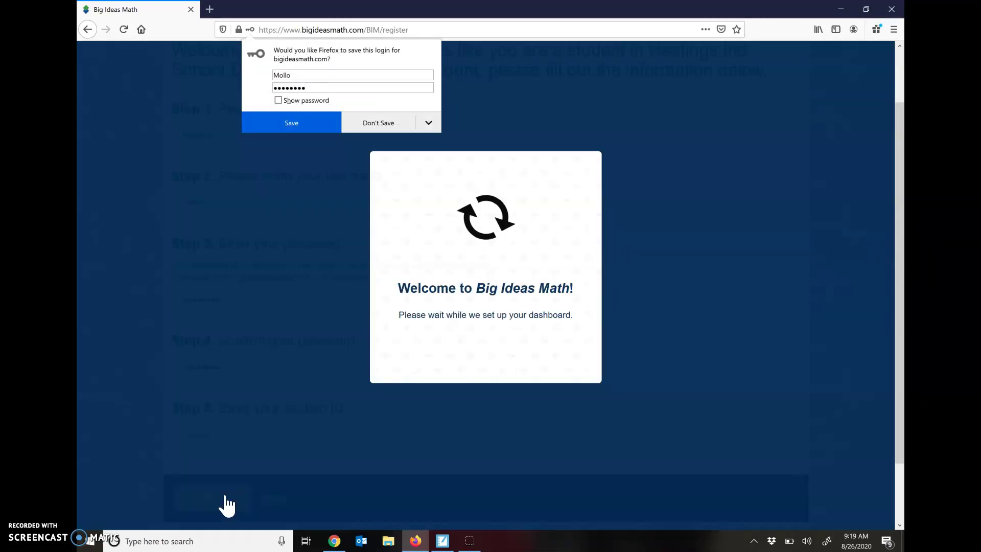
Note the new username on the Congratulations page and go to the login page
left_click(331, 335)
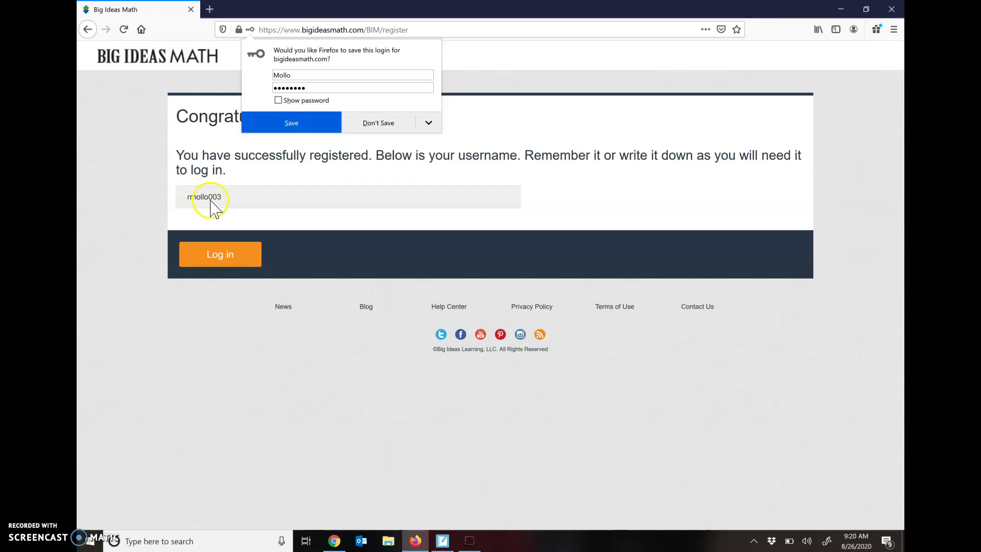
left_click(225, 261)
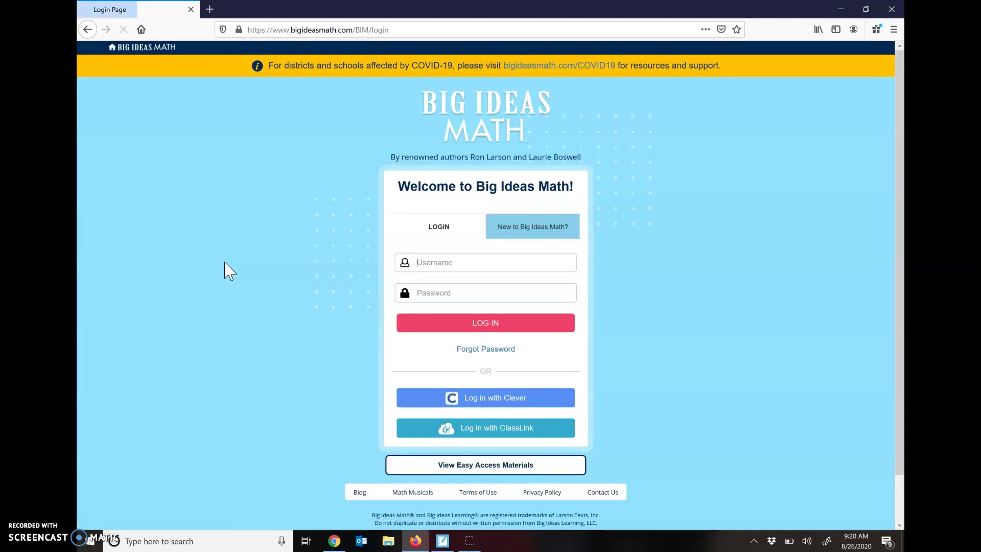
Enter the new student's username and password on the login form
left_click(406, 262)
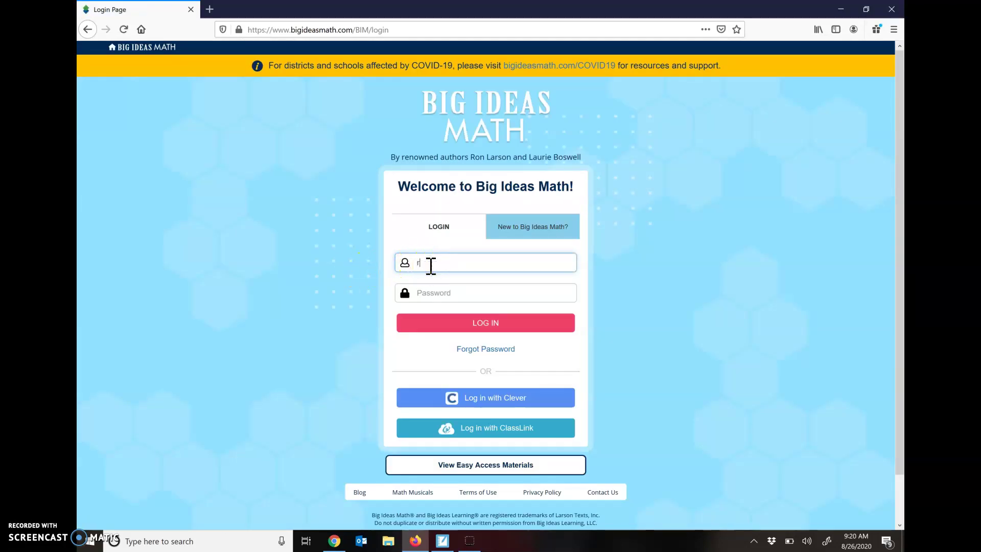
left_click(441, 291)
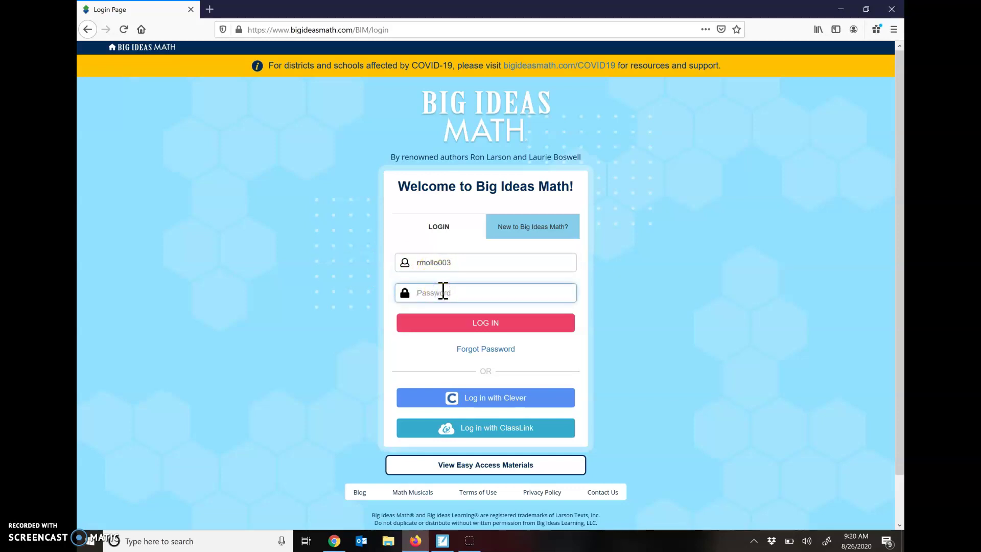
type("••••••")
Log in as the new student and save the login in Firefox
left_click(462, 323)
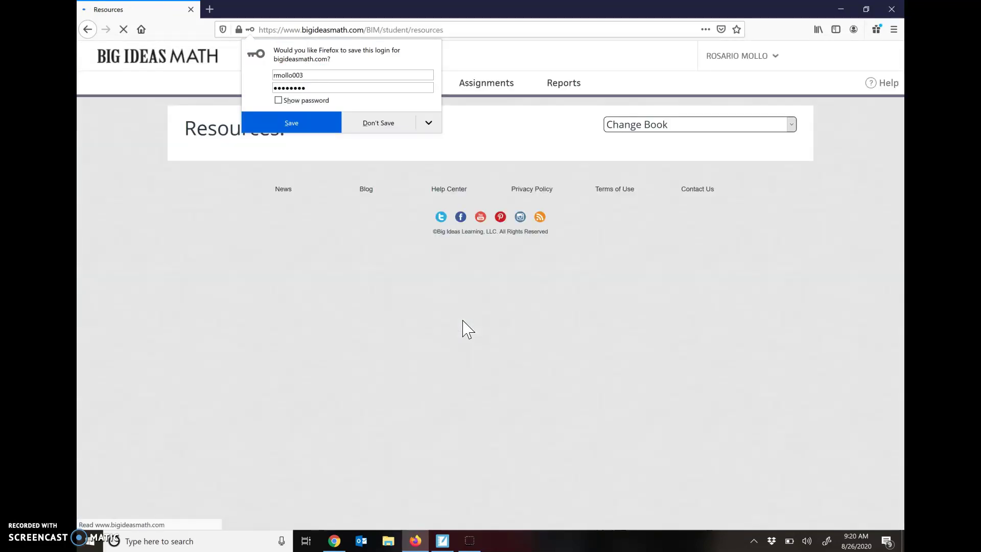
left_click(289, 124)
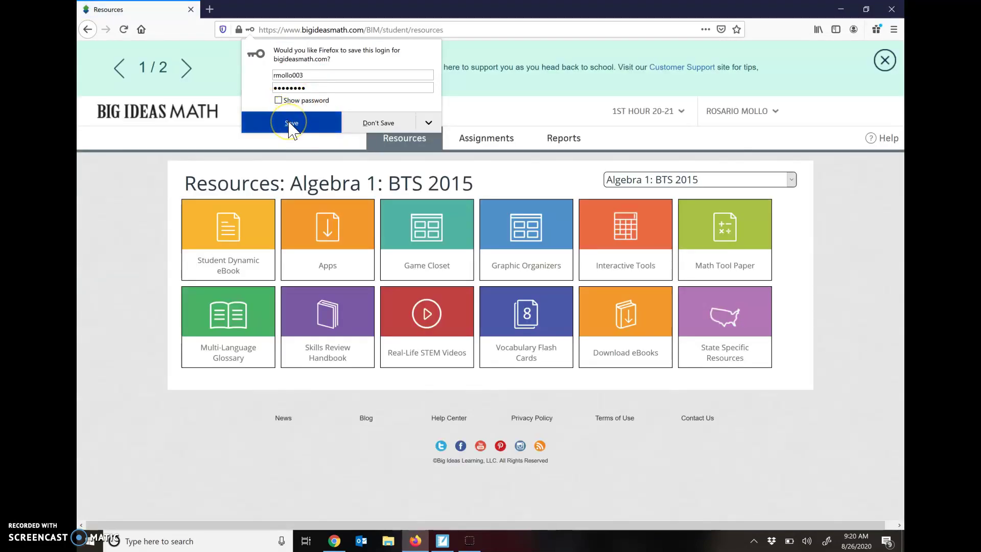
left_click(292, 124)
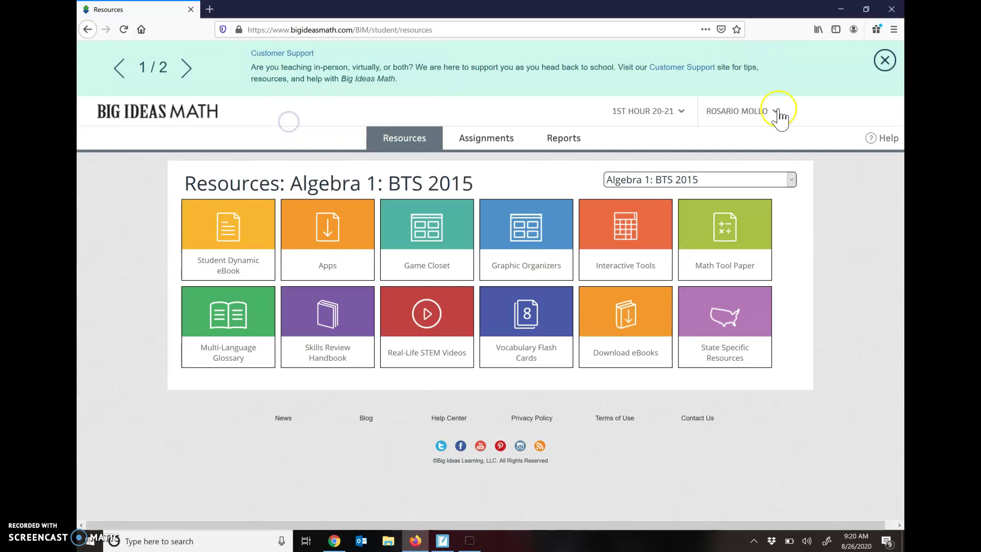
left_click(451, 15)
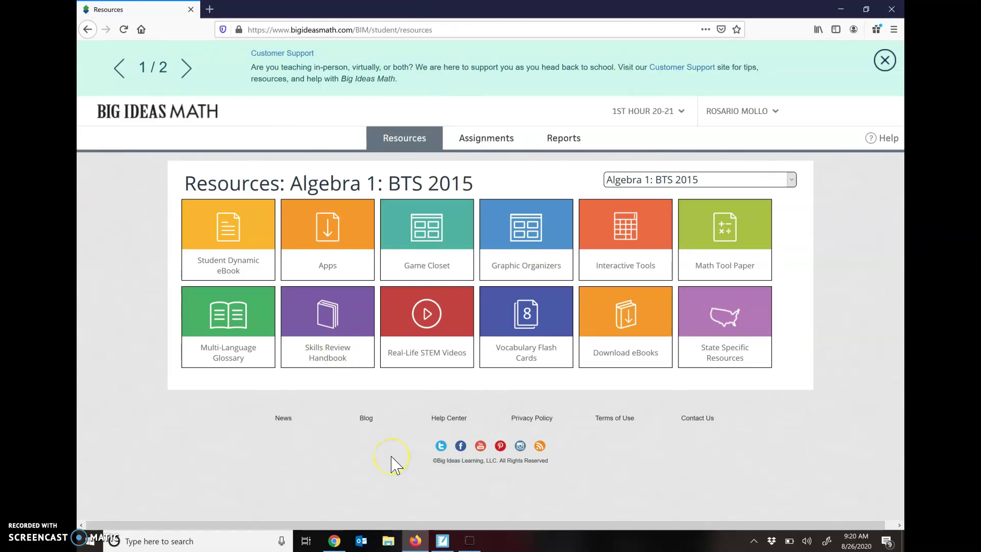